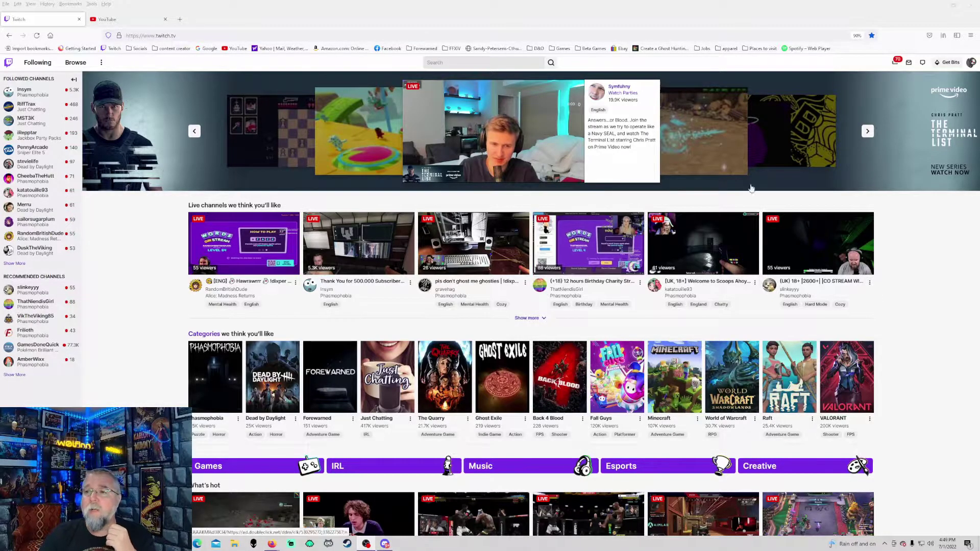
Step: Open the corny ghost joke Phasmophobia clip from Video Producer's Clips list on its clip page
click(973, 62)
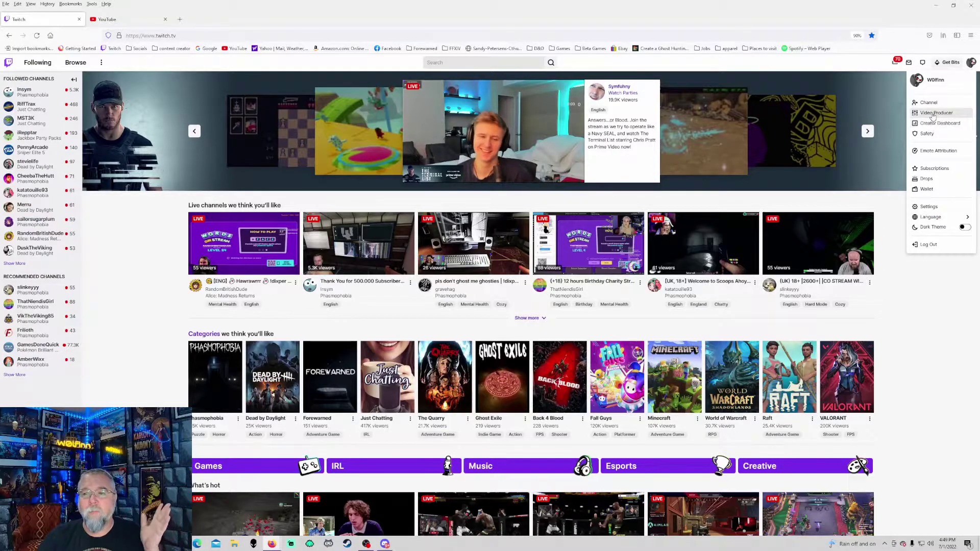
click(932, 113)
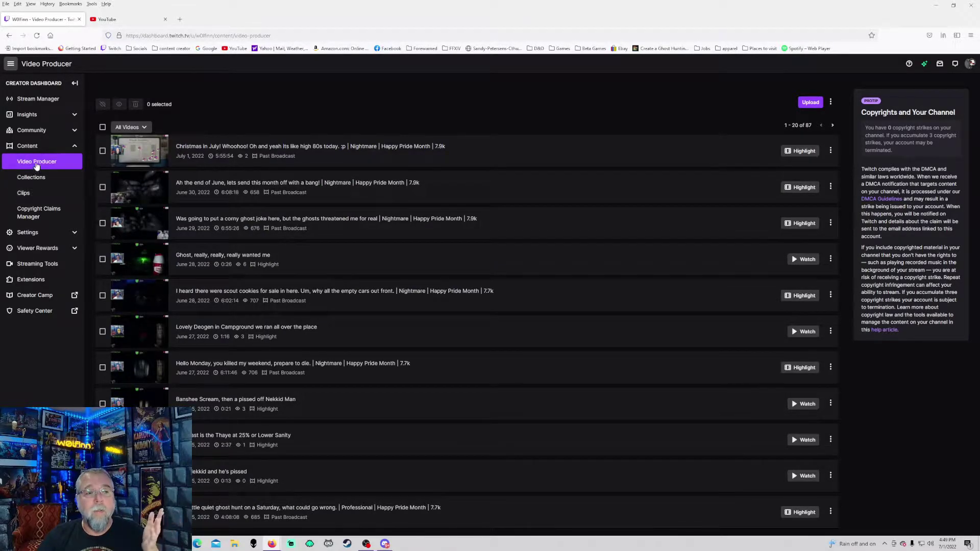
click(24, 194)
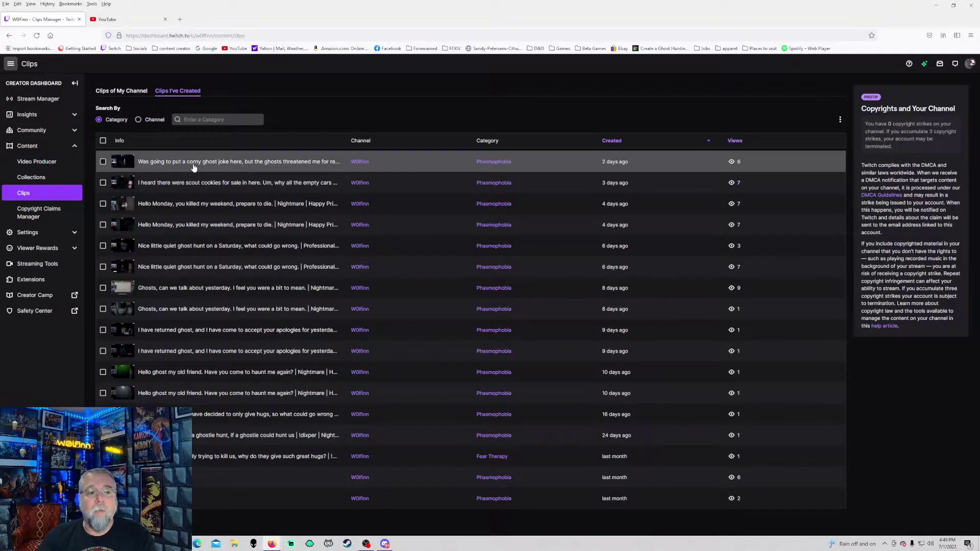
click(207, 161)
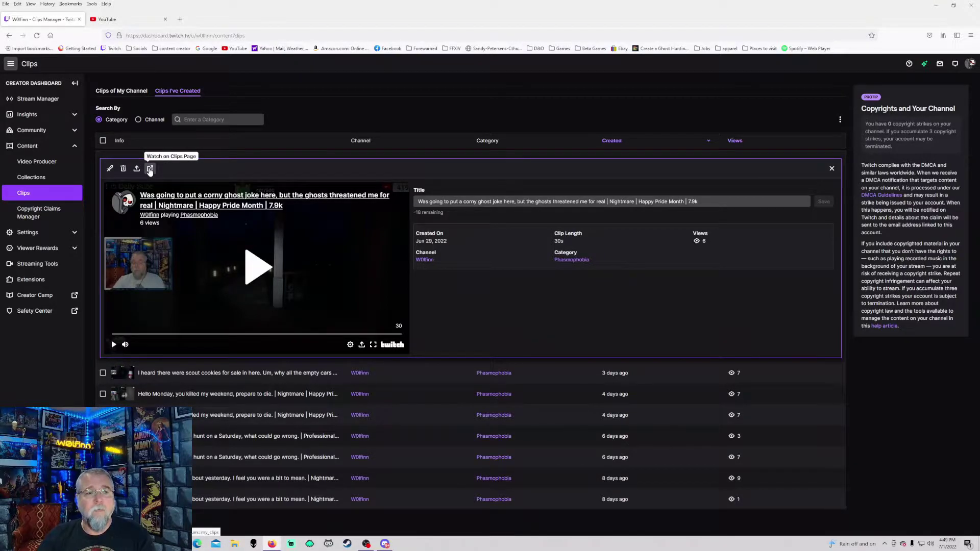
click(150, 169)
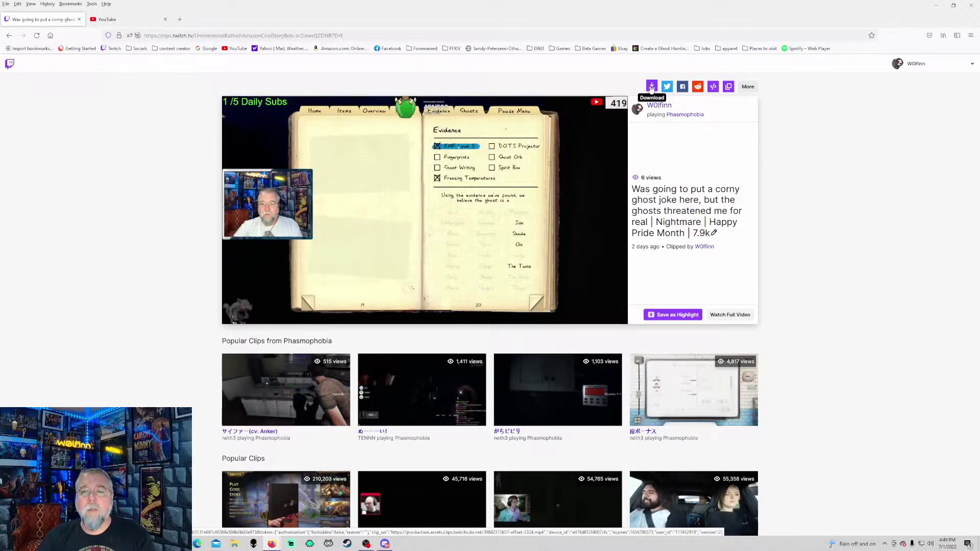
Step: Save the clip's MP4 to the test folder under its default name, replacing the old copy
click(652, 86)
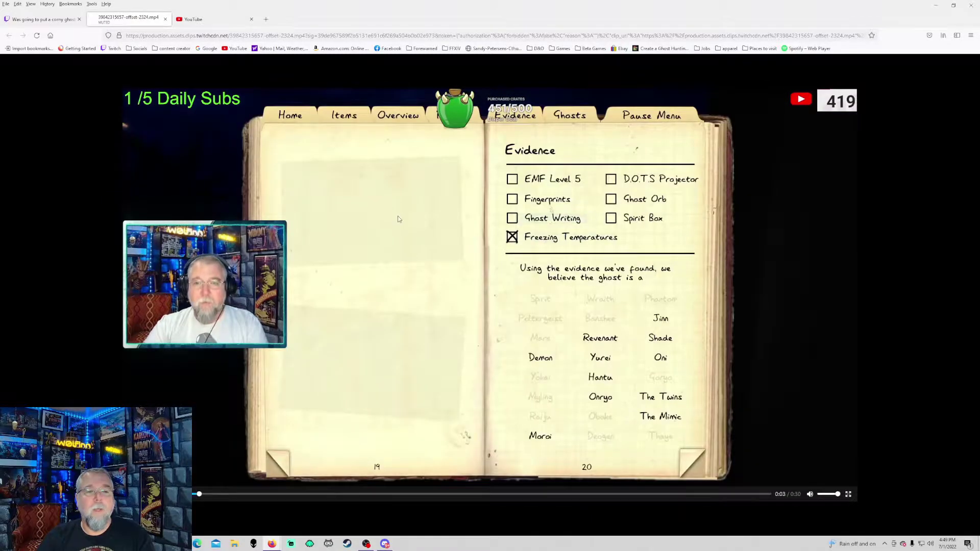
right_click(399, 219)
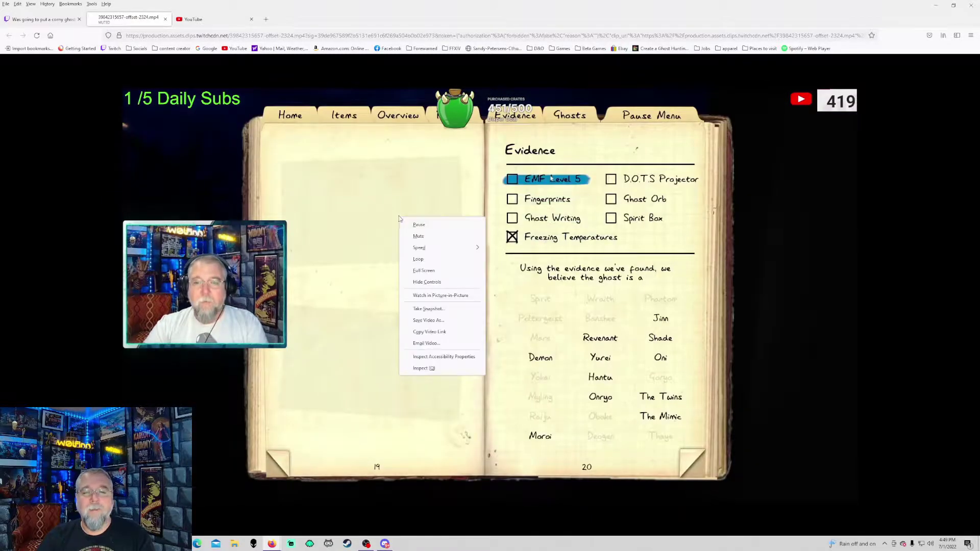
click(428, 321)
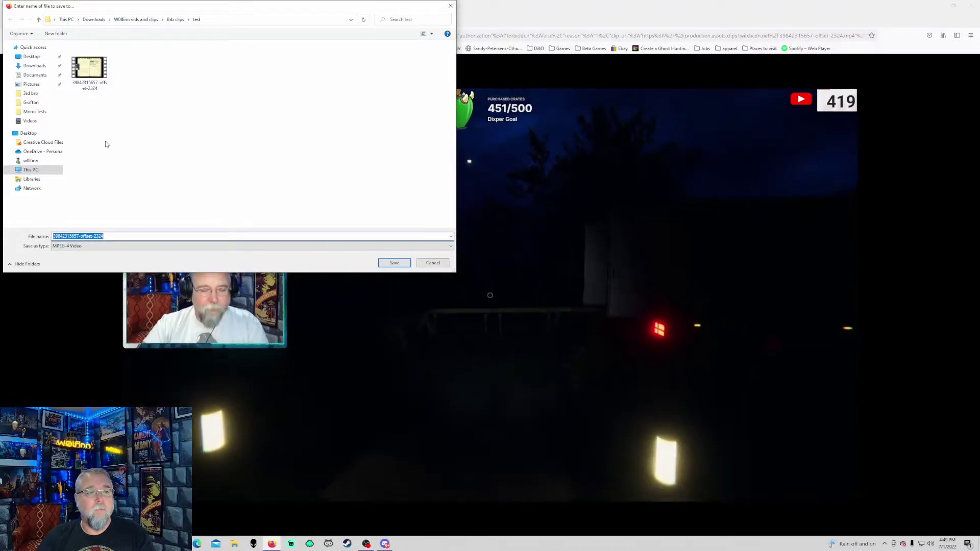
click(90, 73)
key(Delete)
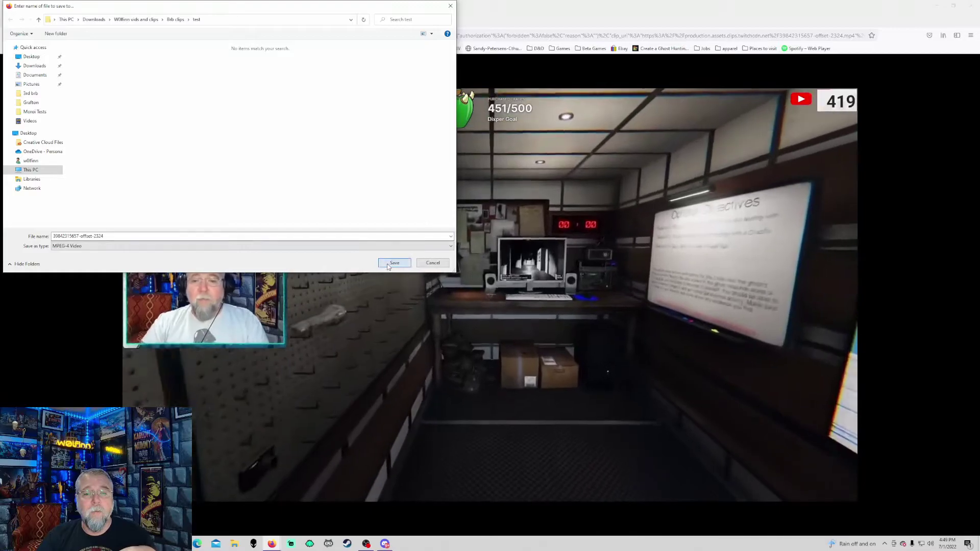
key(Return)
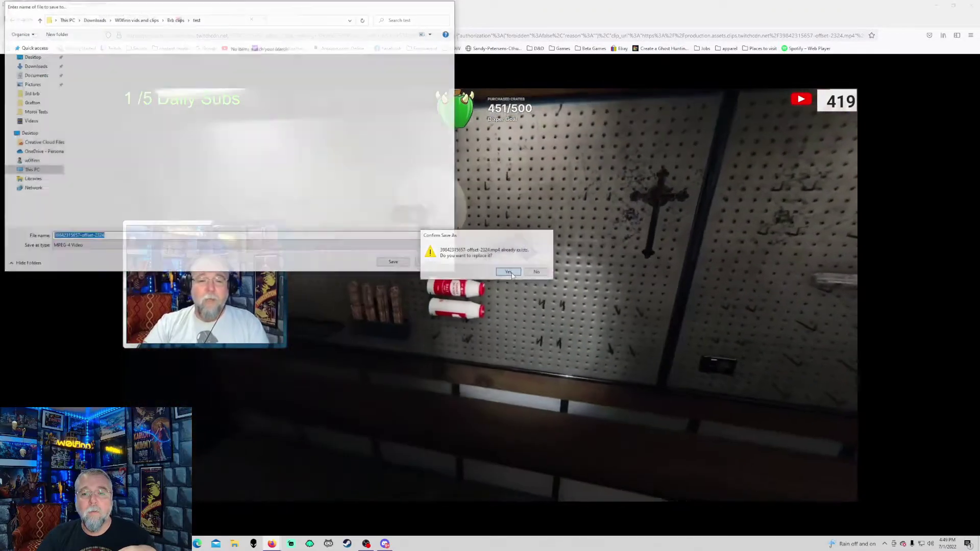
click(509, 272)
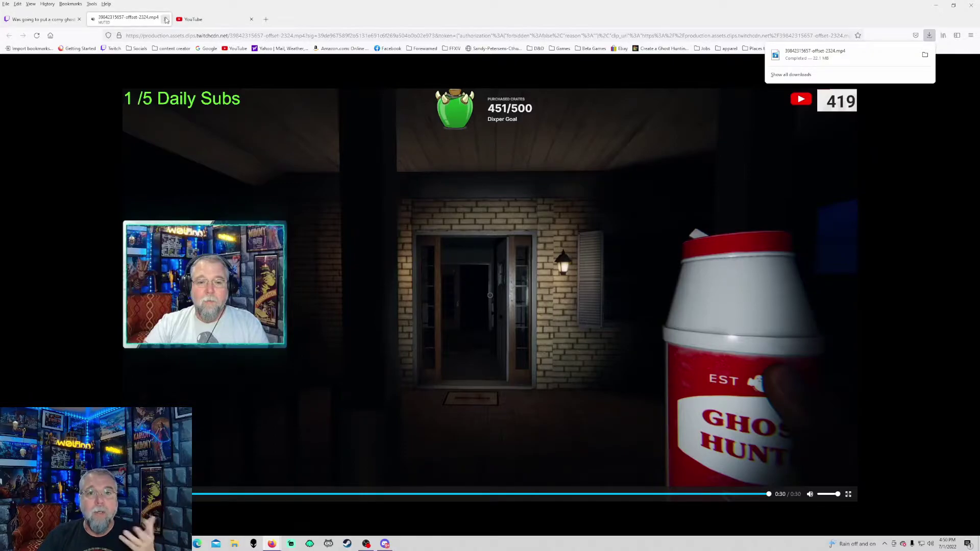
Step: Upload the downloaded clip MP4 to YouTube Studio
click(166, 19)
click(123, 20)
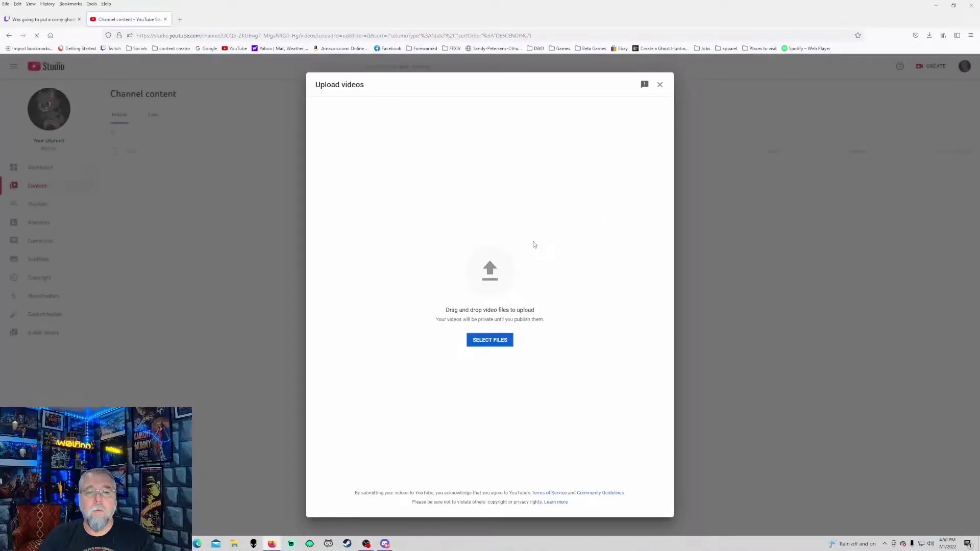
click(490, 339)
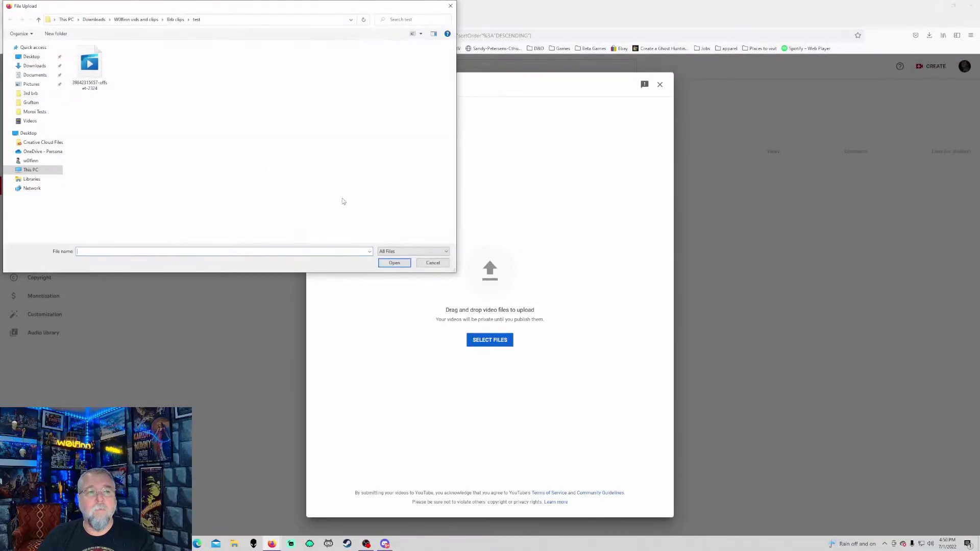
double_click(89, 69)
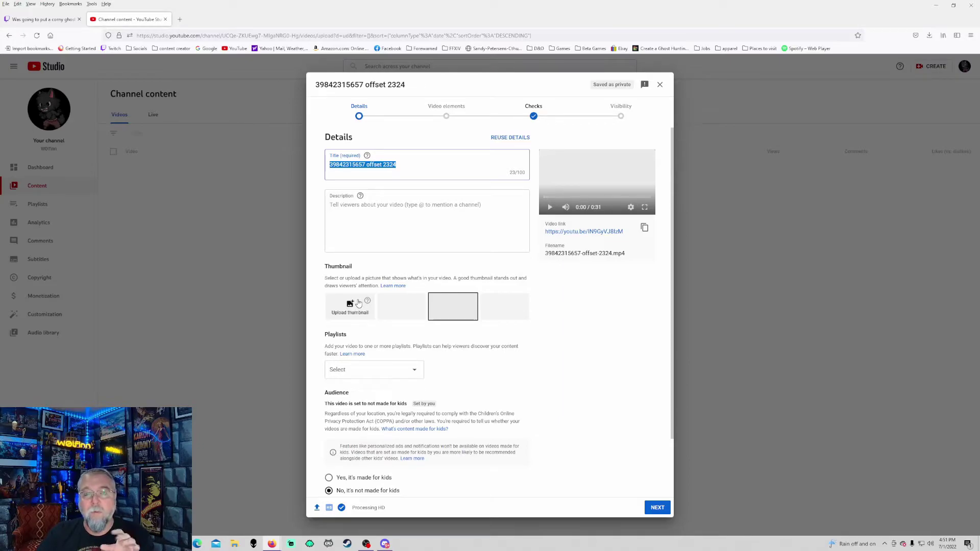
Step: Skip playlists, tag the video phasmophobia and horror, and set the game title to Phasmophobia
click(385, 368)
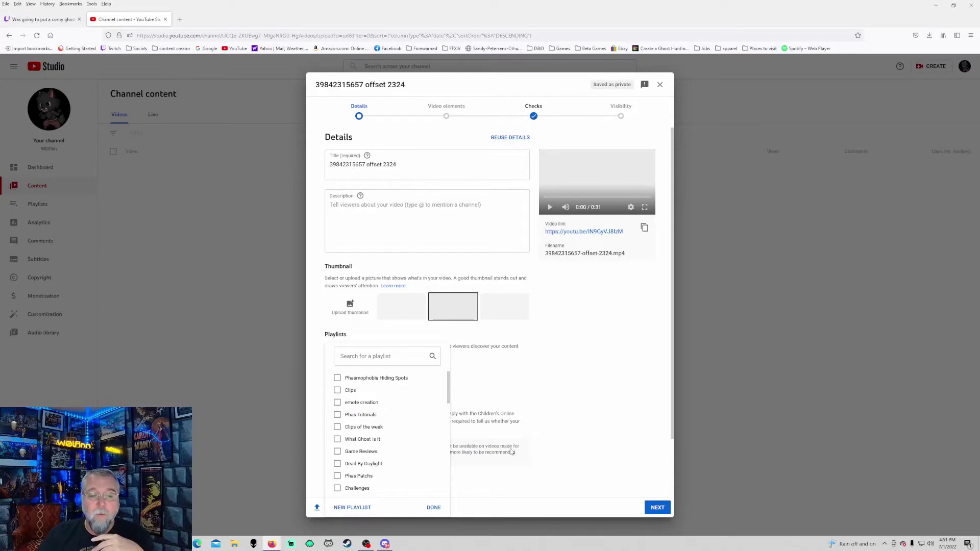
click(514, 453)
scroll(364, 440, down, 1)
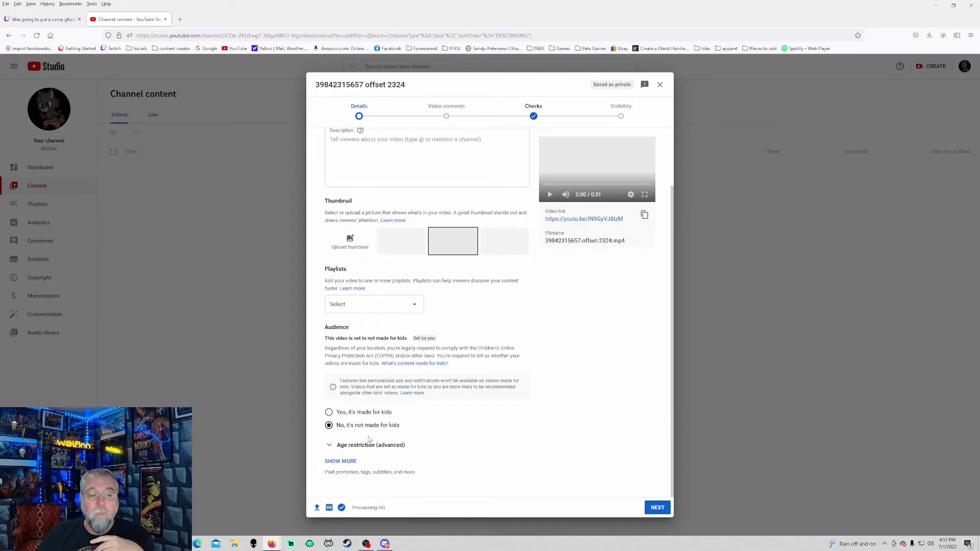
click(340, 461)
scroll(437, 419, down, 3)
scroll(437, 419, down, 3)
scroll(383, 345, down, 3)
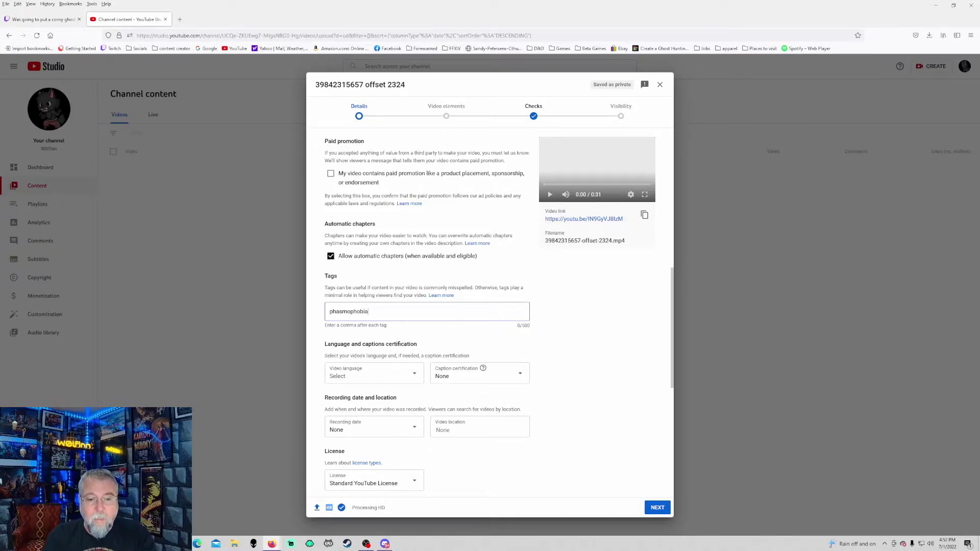
key(comma)
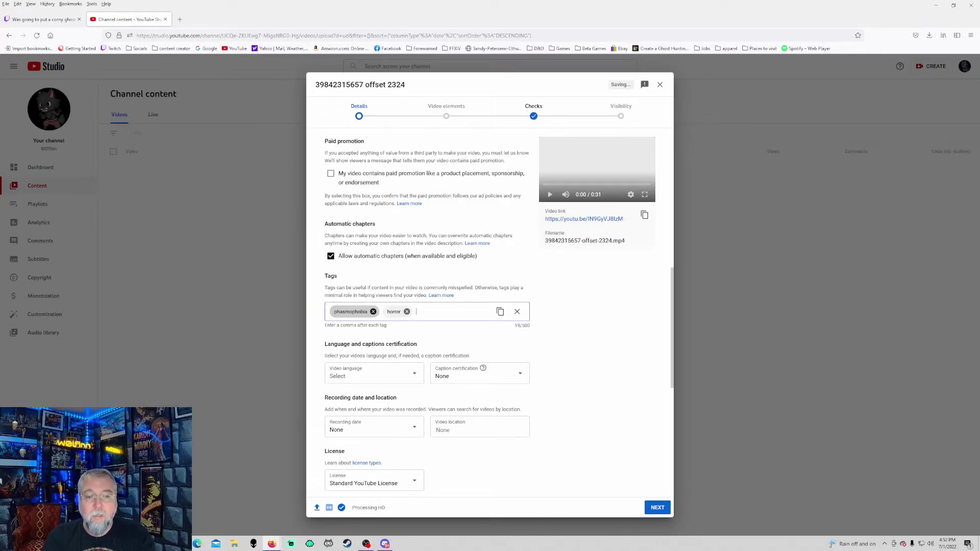
scroll(413, 323, down, 2)
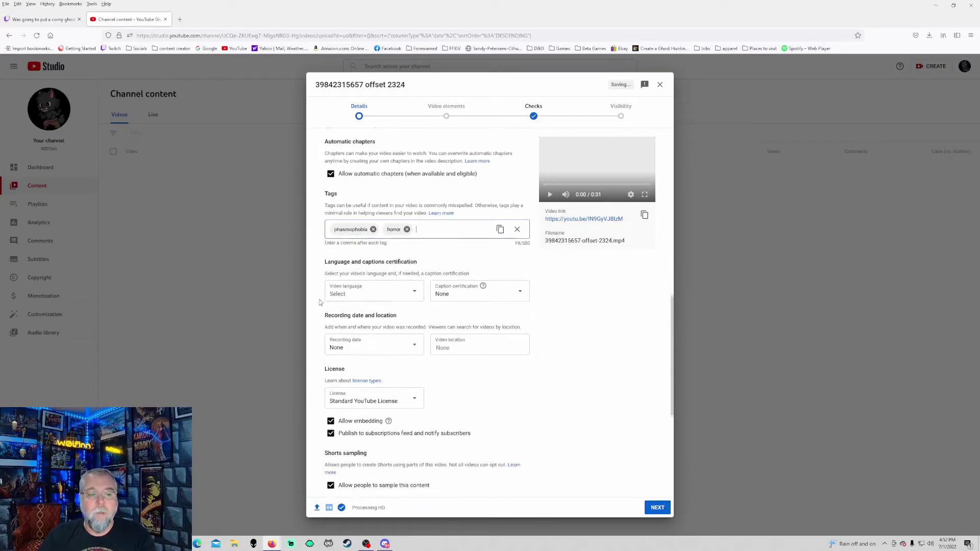
scroll(414, 322, down, 3)
click(357, 371)
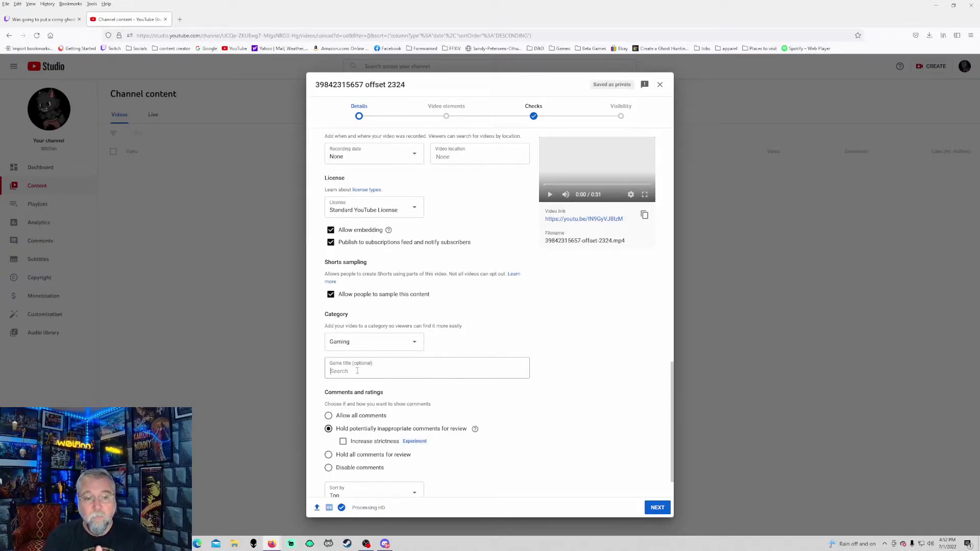
text(phasmophobia)
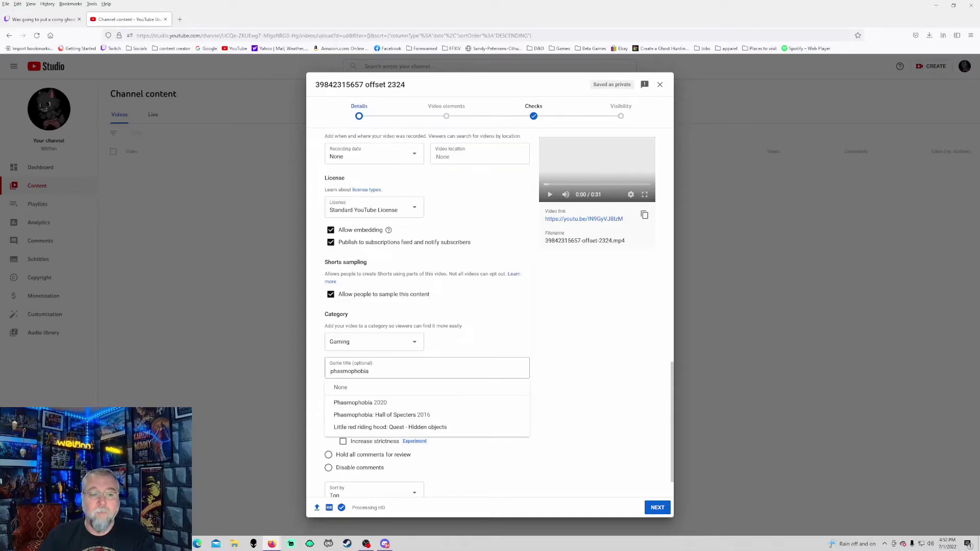
click(357, 403)
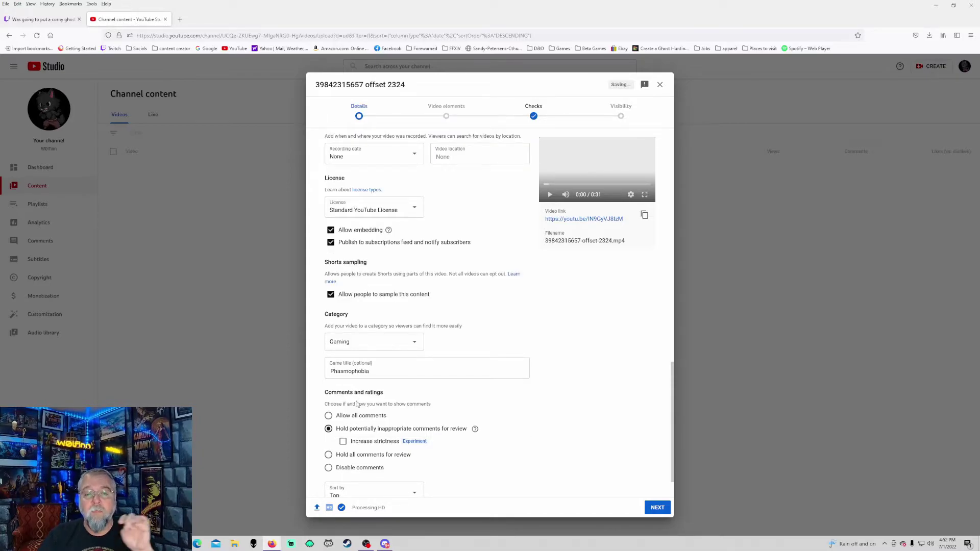
Step: Advance past Video elements and Checks to the Visibility step
click(657, 508)
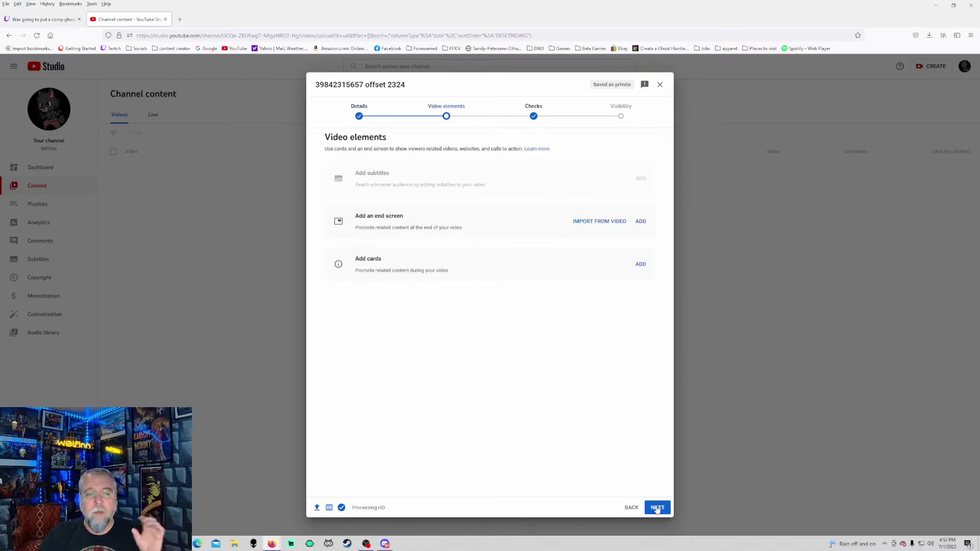
click(658, 509)
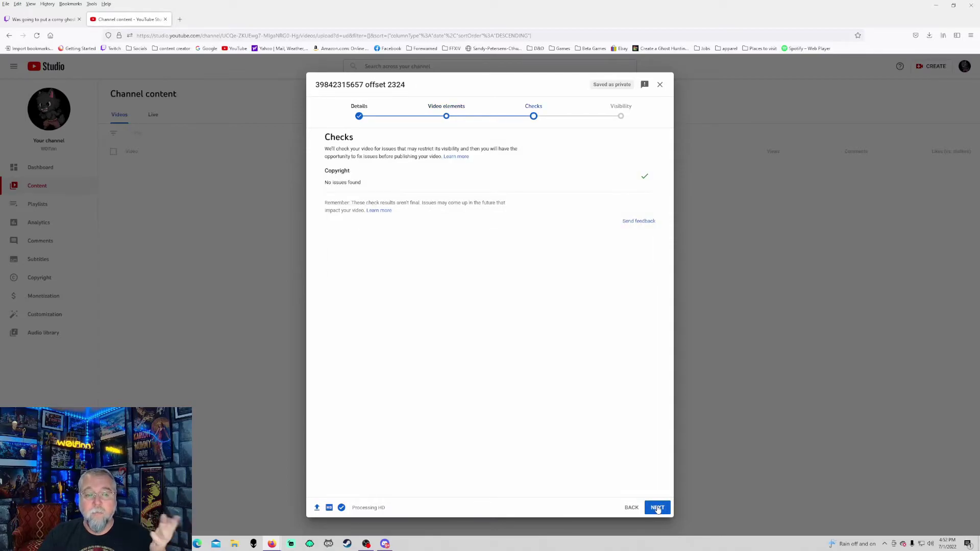
click(657, 509)
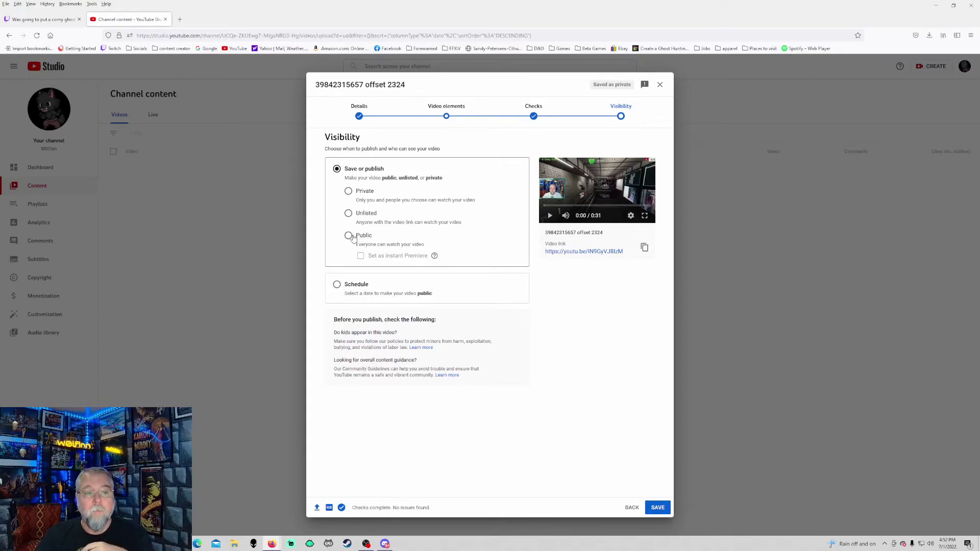
Step: Try scheduling for Jul 2, 2022, then close the upload as a draft
click(338, 284)
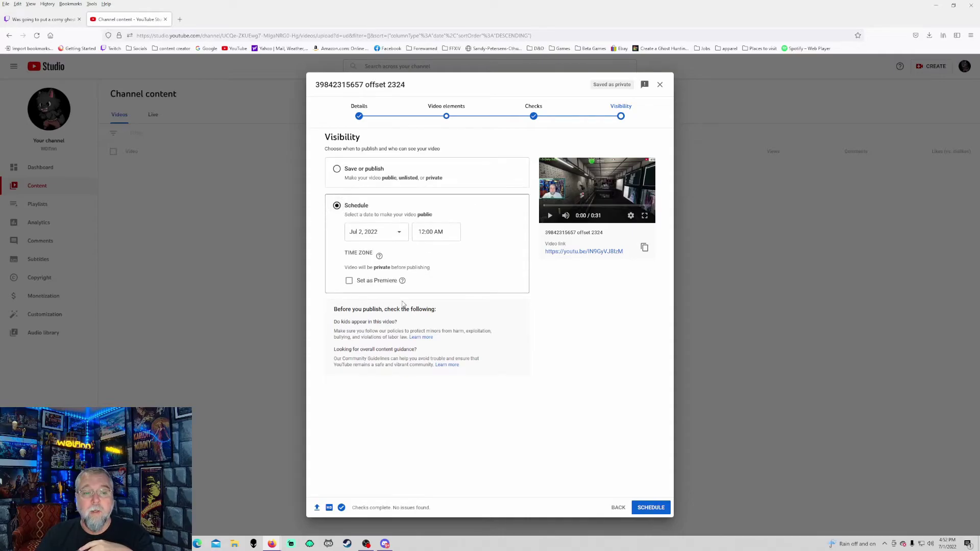
click(392, 233)
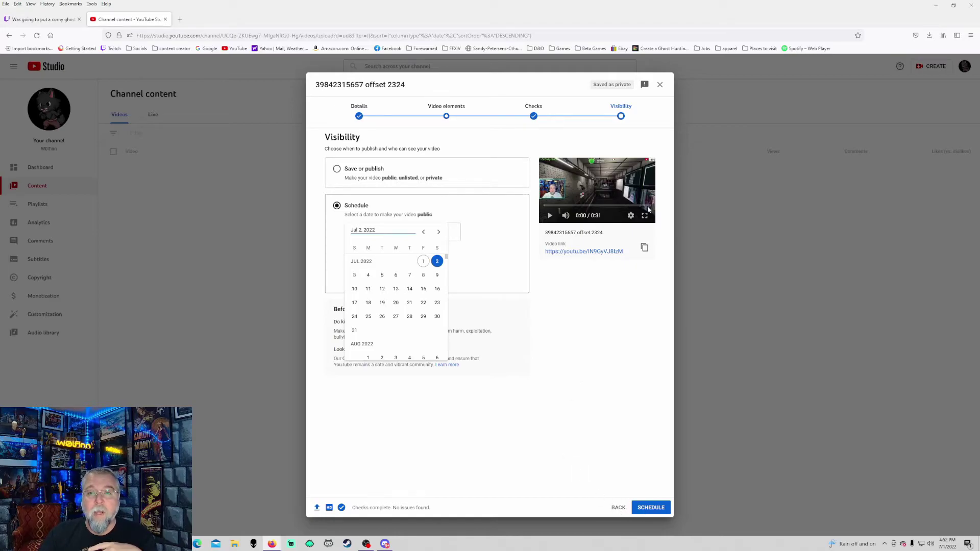
click(687, 106)
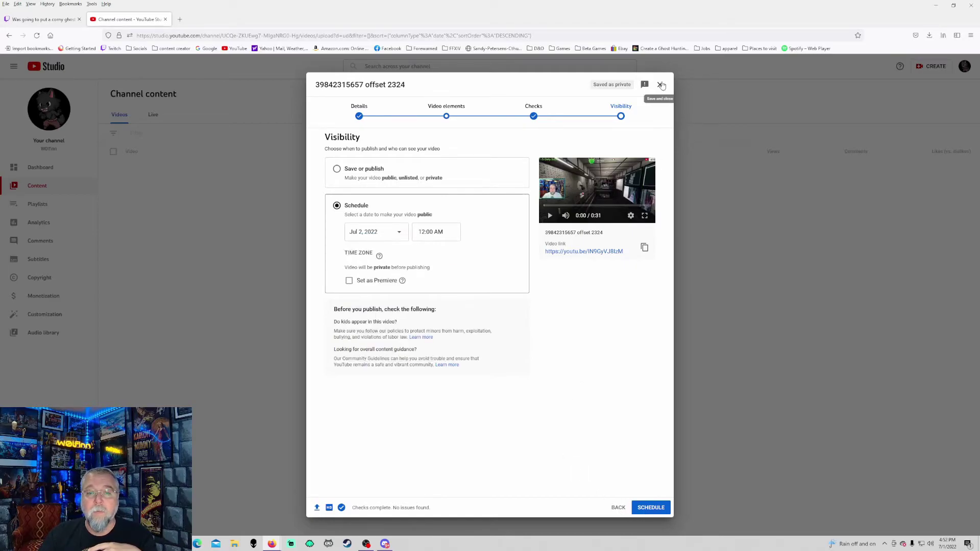
click(663, 85)
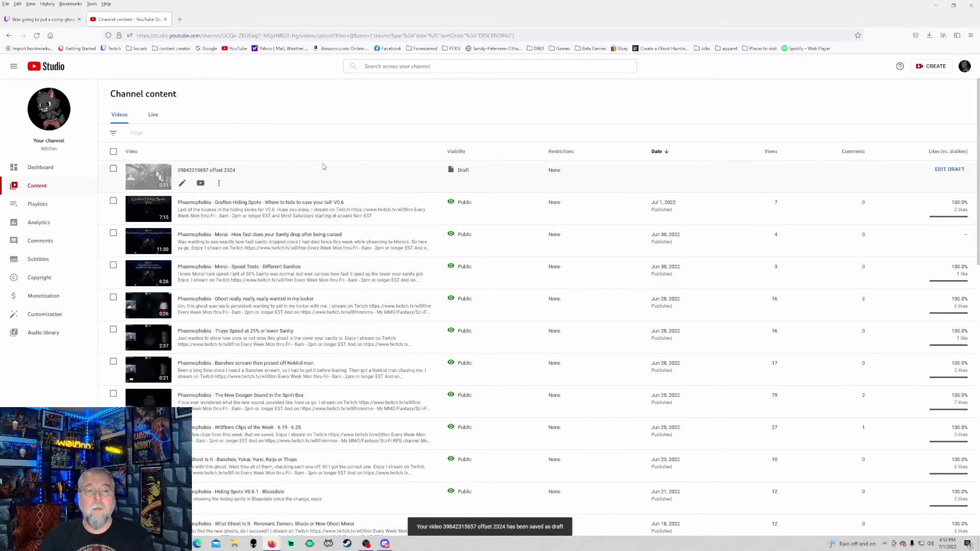
Step: Attempt to delete the draft clip forever from its row's options menu
click(219, 183)
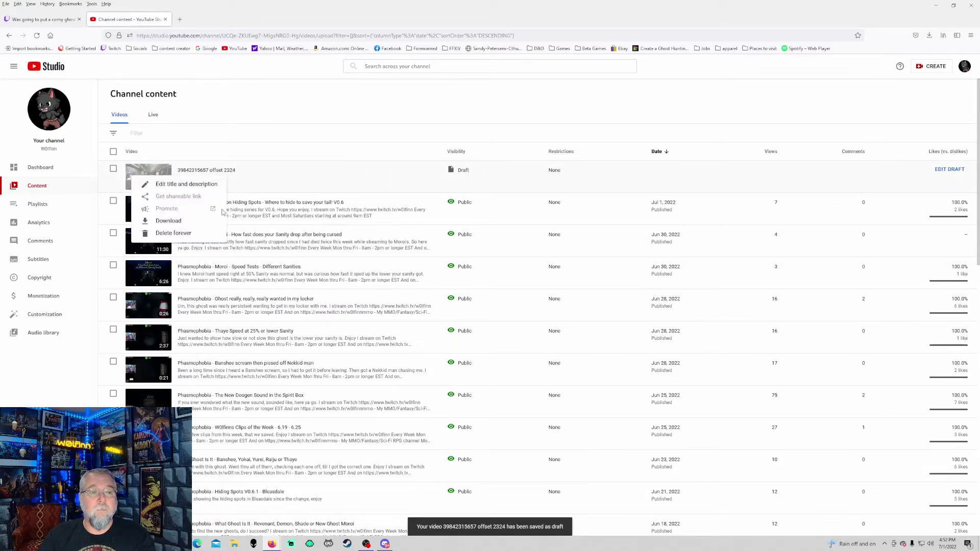
click(184, 232)
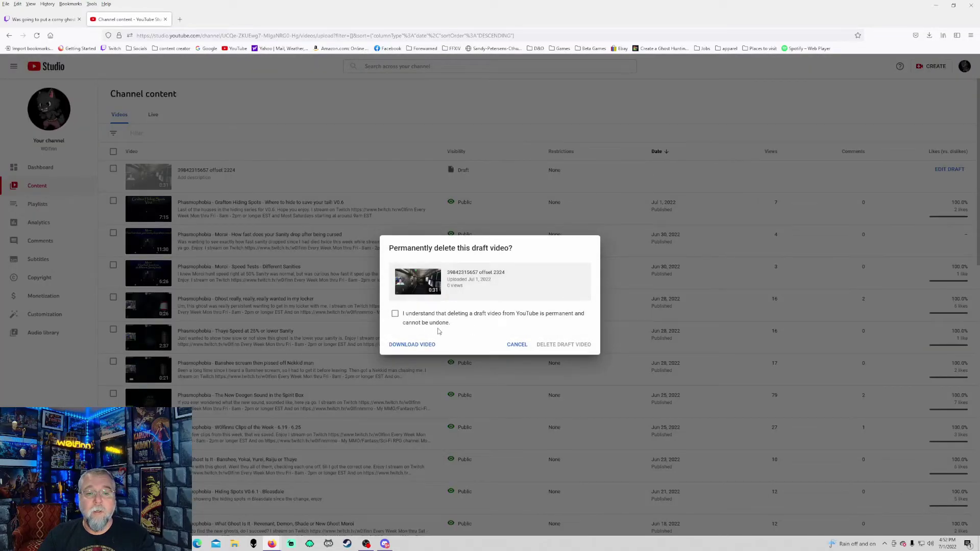
click(564, 345)
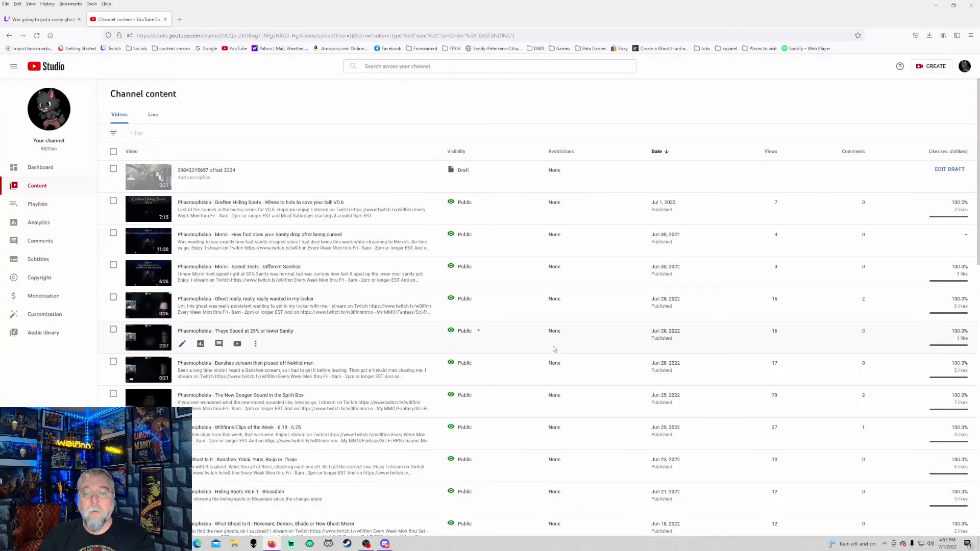